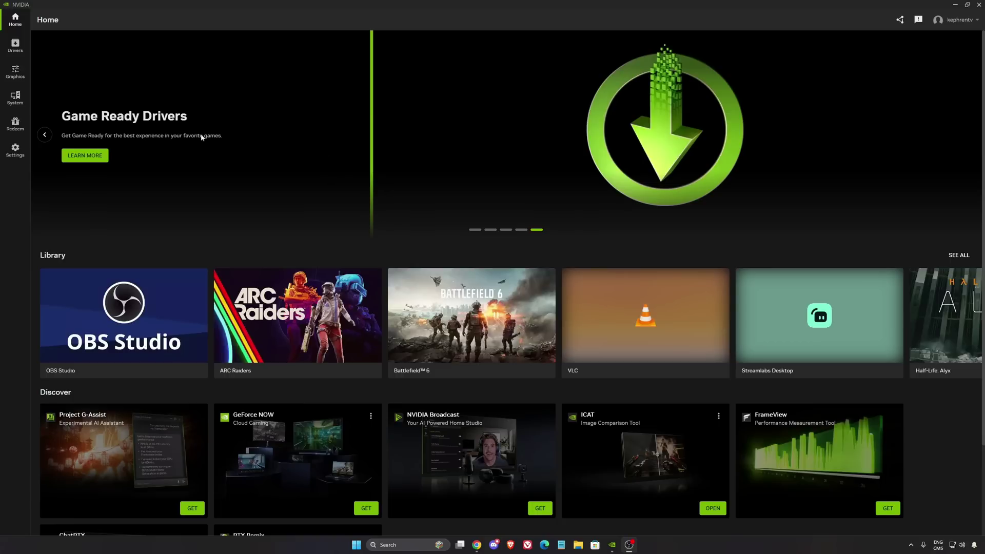
- In Global Settings, change the DLSS Override model presets from Custom to Recommended
{"action": "left_click", "coordinate": [15, 72]}
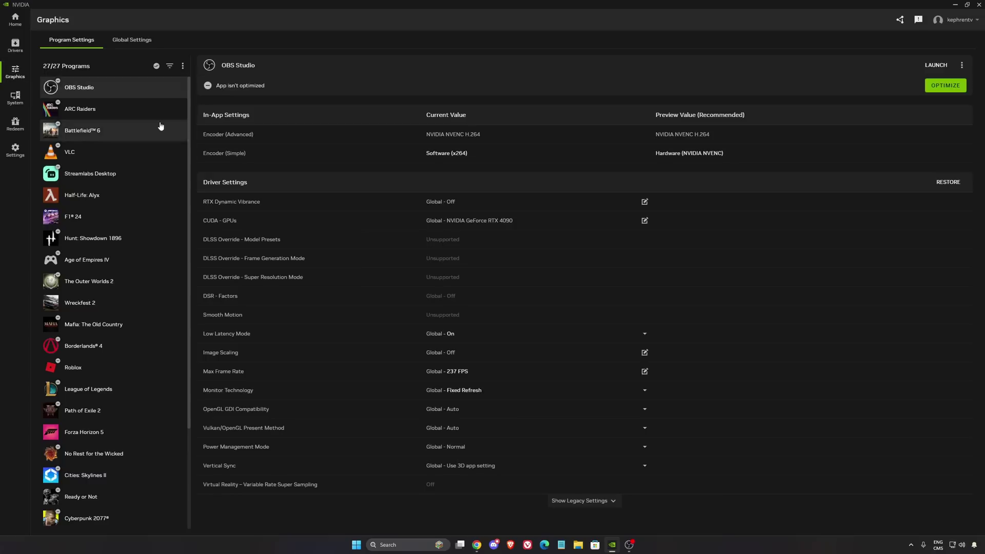
{"action": "left_click", "coordinate": [114, 40]}
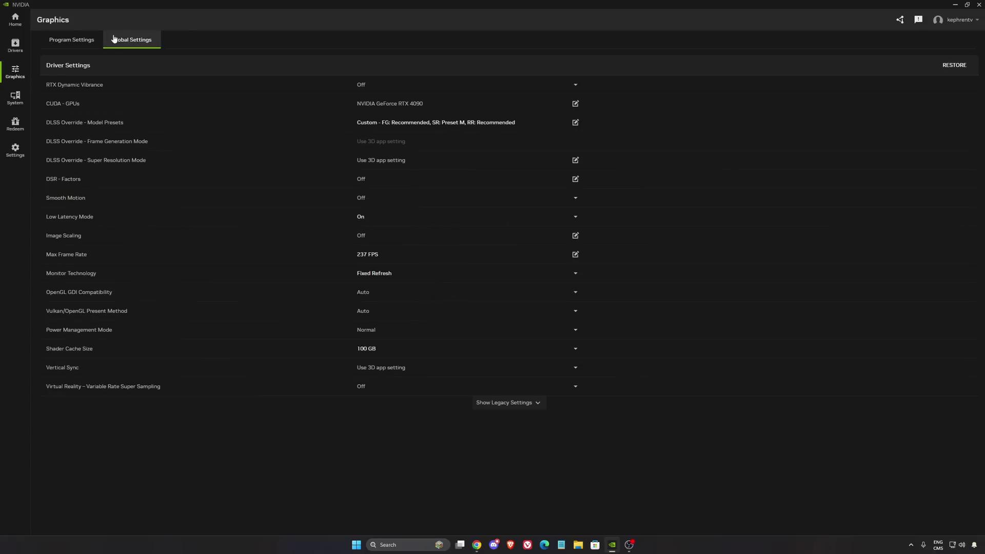
{"action": "left_click", "coordinate": [486, 123]}
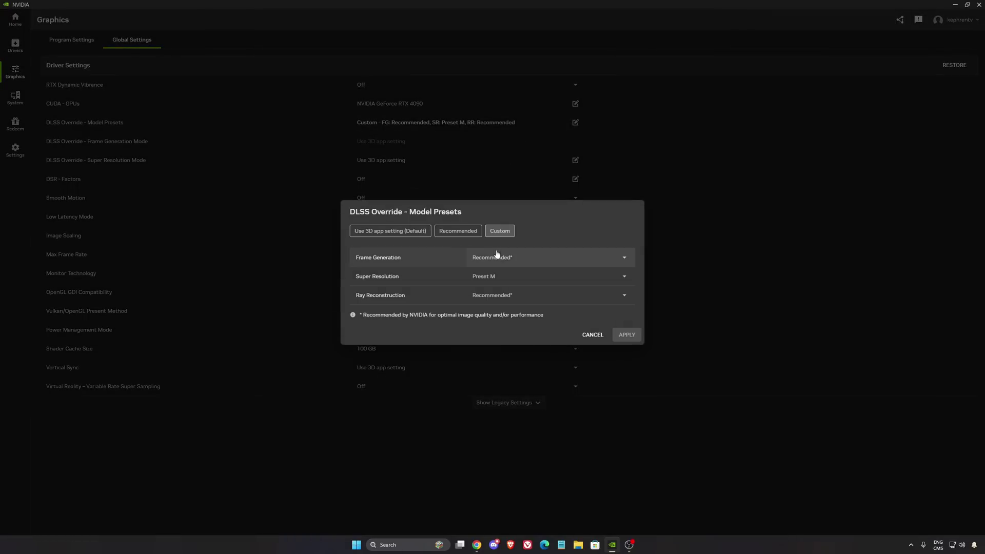
{"action": "left_click", "coordinate": [457, 231]}
{"action": "left_click", "coordinate": [626, 335]}
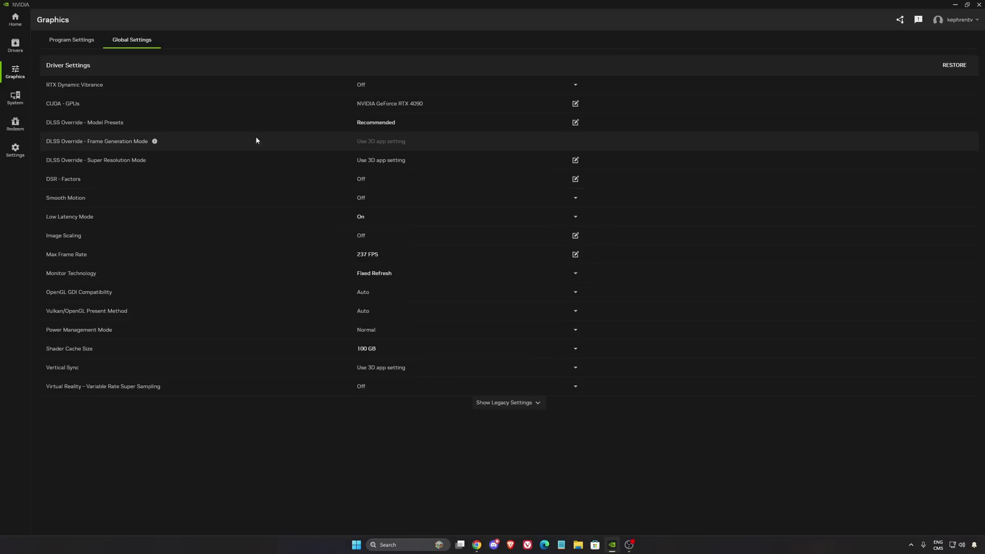
- Switch the model presets to Custom and browse Super Resolution Presets A–M without changing any
{"action": "left_click", "coordinate": [468, 123]}
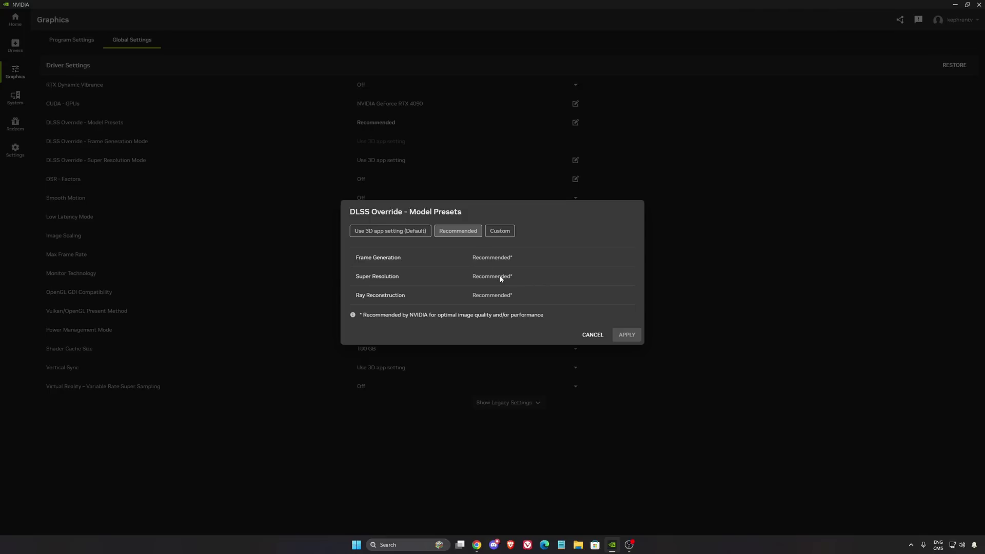
{"action": "left_click", "coordinate": [500, 231]}
{"action": "left_click", "coordinate": [514, 280]}
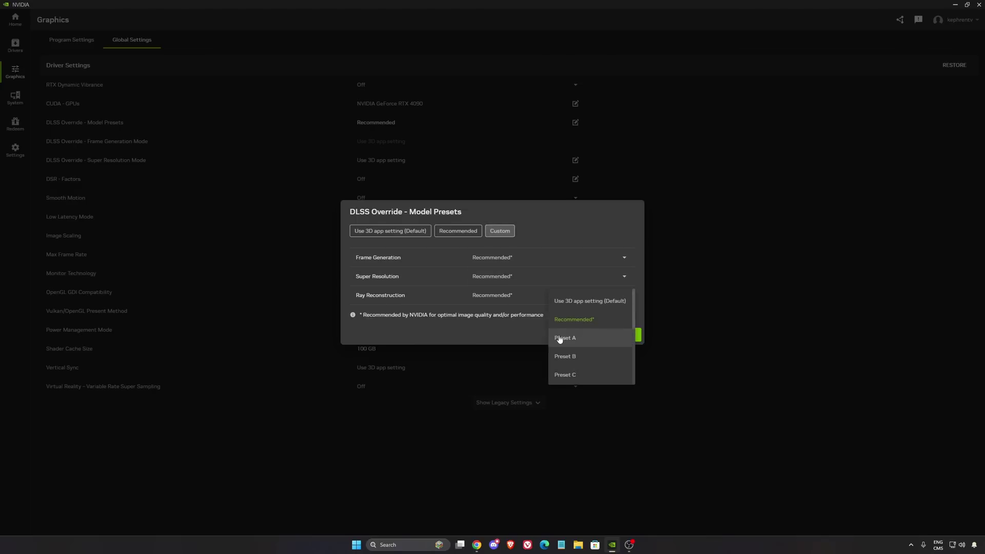
{"action": "scroll", "coordinate": [569, 343], "scroll_direction": "down", "scroll_amount": 5}
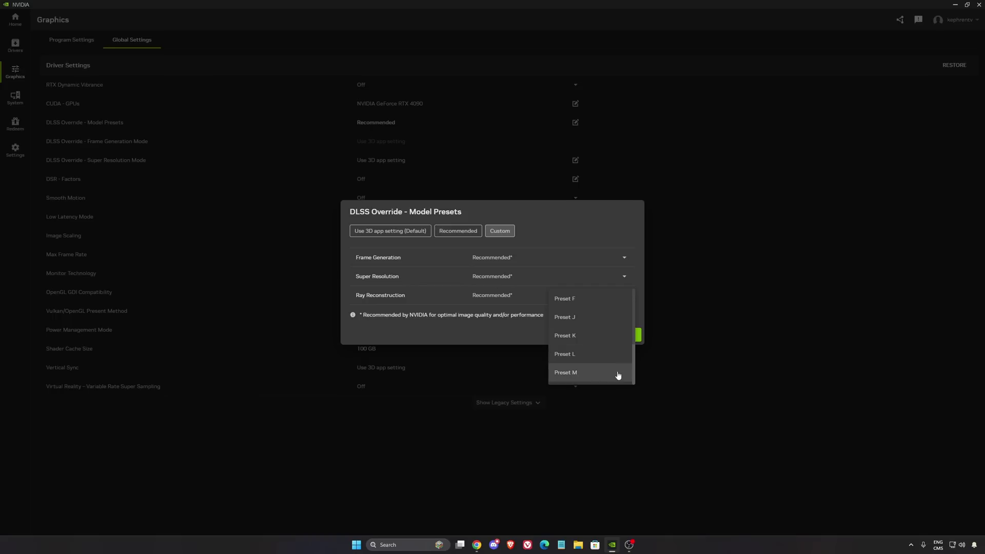
{"action": "scroll", "coordinate": [596, 346], "scroll_direction": "up", "scroll_amount": 5}
{"action": "scroll", "coordinate": [595, 347], "scroll_direction": "down", "scroll_amount": 5}
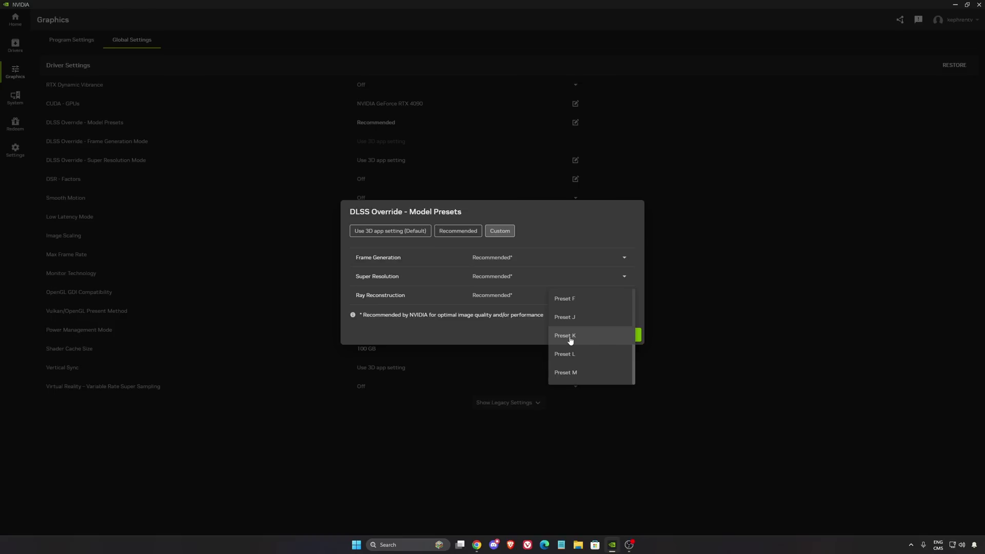
{"action": "left_click", "coordinate": [505, 315]}
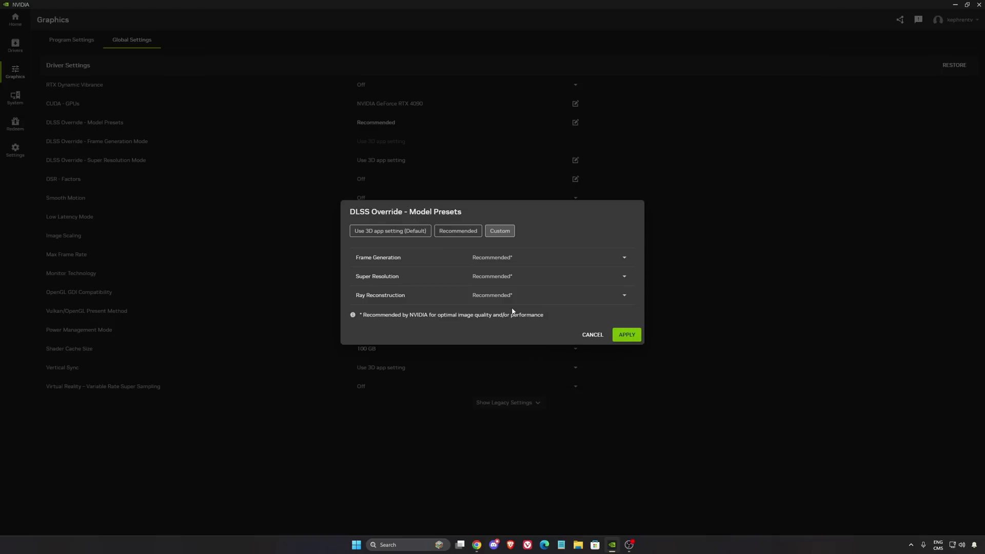
- Select the RTX 2000 and RTX 3000 rows and their 12-18% impact values in the spreadsheet
{"action": "left_click", "coordinate": [476, 544]}
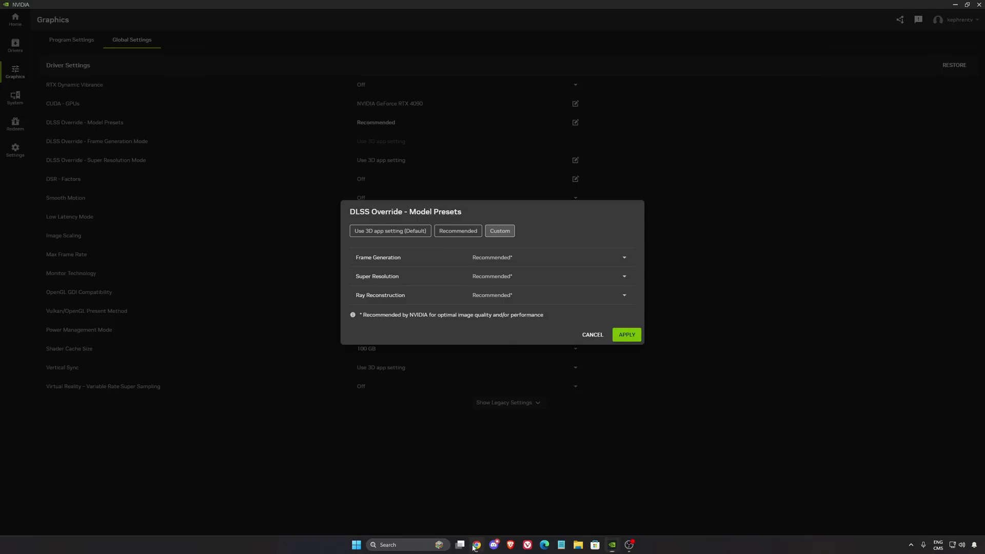
{"action": "left_click", "coordinate": [194, 124]}
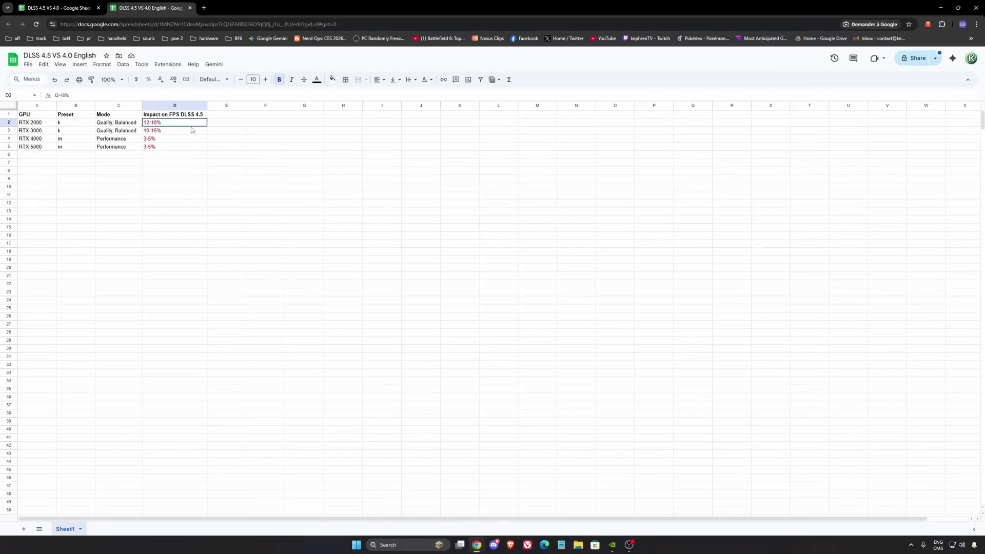
{"action": "left_click_drag", "start_coordinate": [39, 123], "coordinate": [37, 136]}
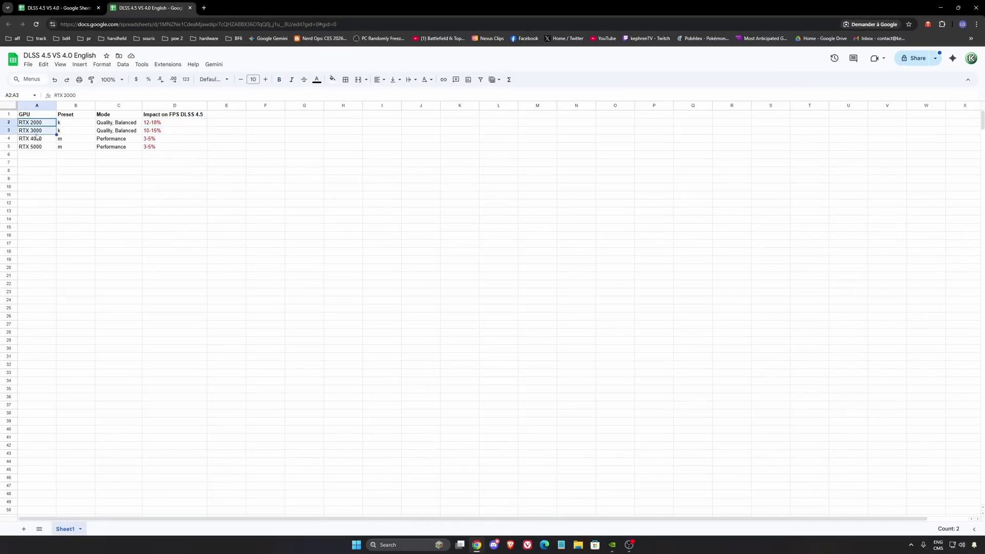
{"action": "left_click", "coordinate": [165, 124]}
{"action": "left_click_drag", "start_coordinate": [165, 124], "coordinate": [172, 132]}
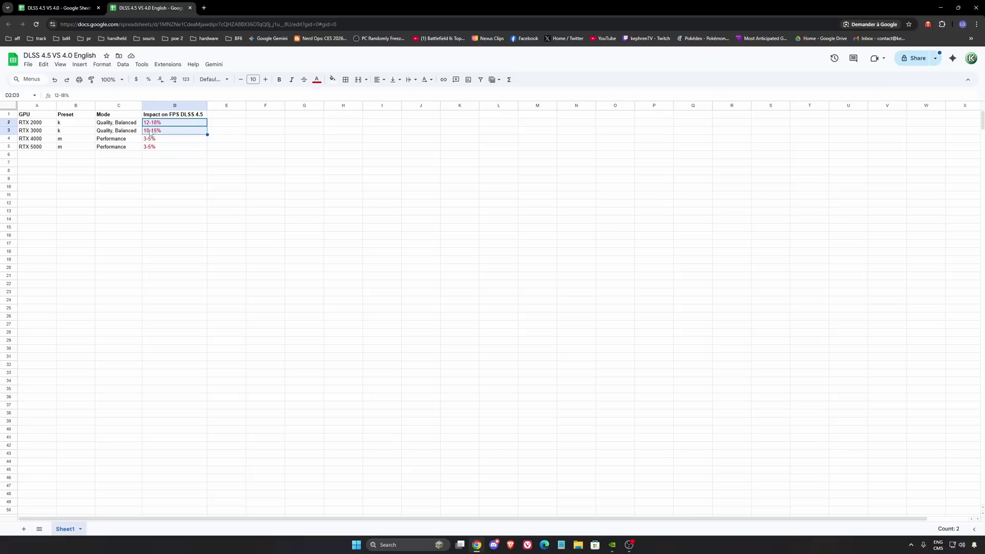
- Check the preset entries for the RTX 4000 and RTX 5000 rows
{"action": "left_click", "coordinate": [81, 146]}
{"action": "key", "text": "Up"}
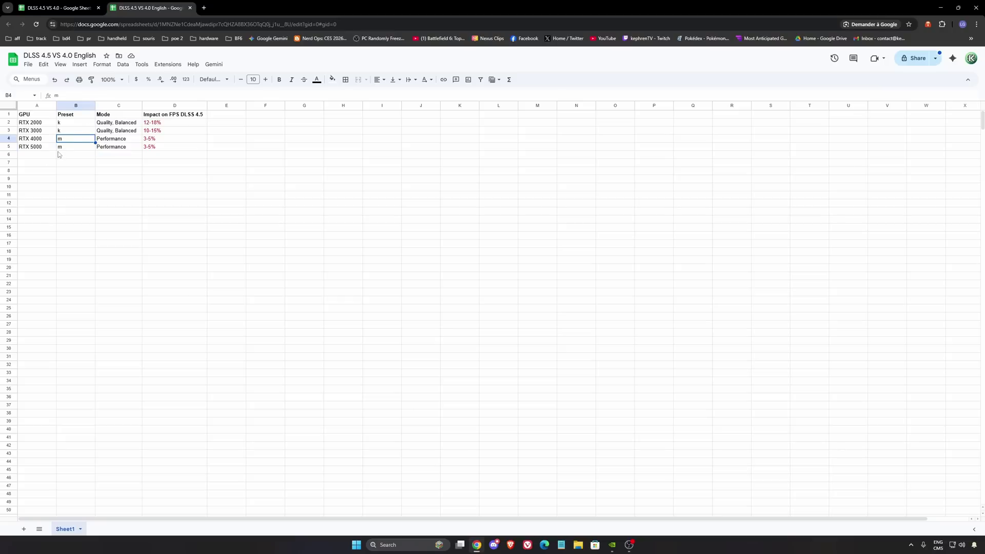
{"action": "left_click", "coordinate": [43, 139]}
{"action": "key", "text": "Down"}
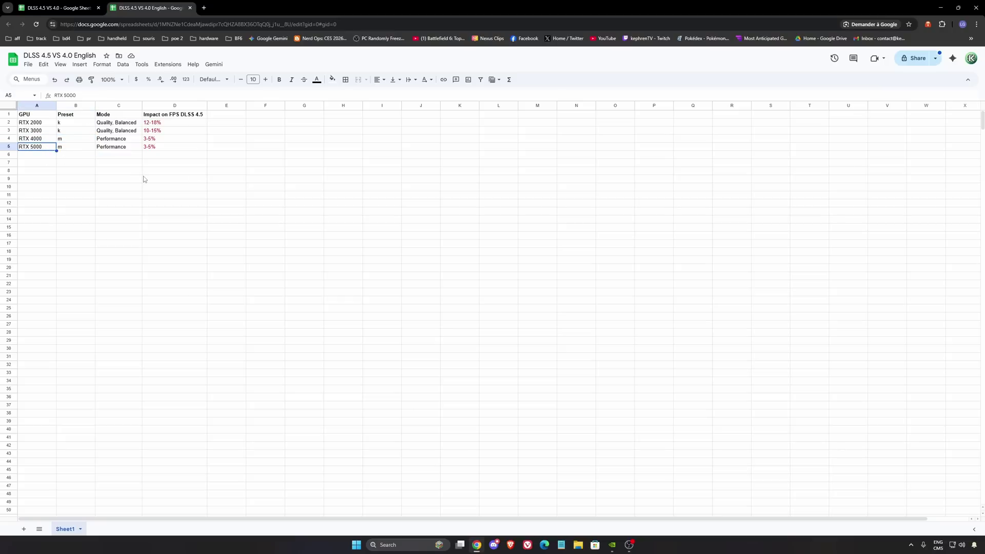
{"action": "key", "text": "Up"}
{"action": "left_click", "coordinate": [44, 149]}
- Back in NVIDIA App, set Super Resolution to Preset K and apply the Custom presets
{"action": "left_click", "coordinate": [611, 544]}
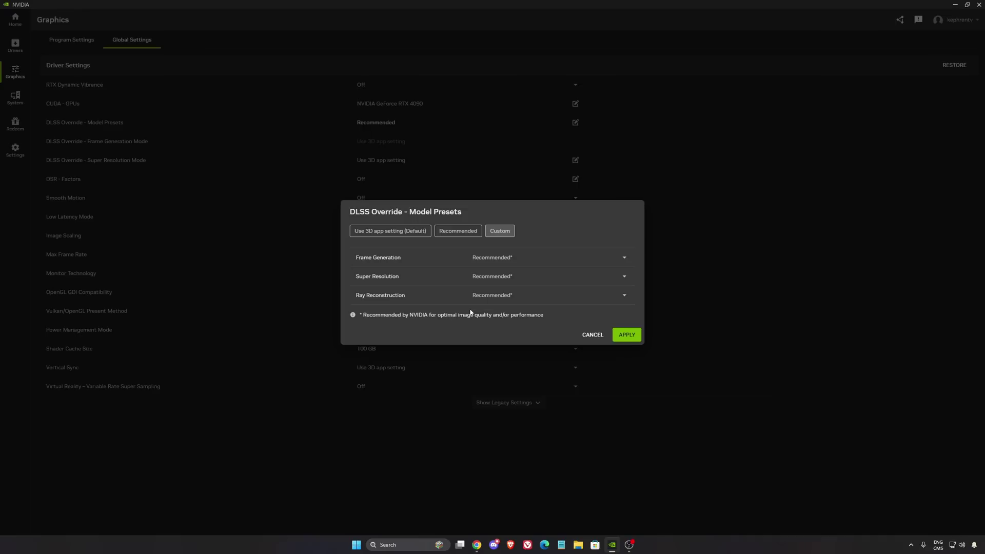
{"action": "left_click", "coordinate": [489, 279]}
{"action": "scroll", "coordinate": [593, 346], "scroll_direction": "down", "scroll_amount": 5}
{"action": "left_click", "coordinate": [582, 339]}
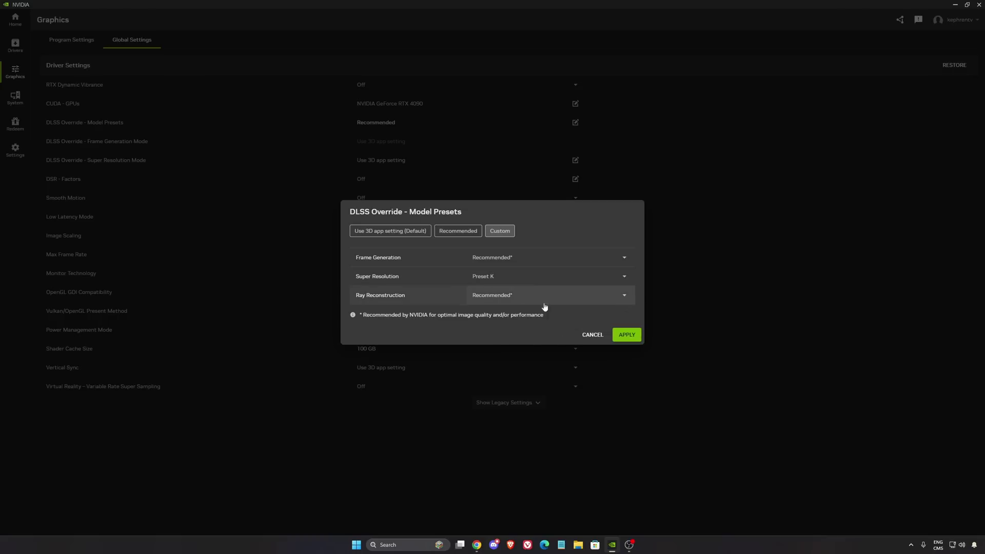
{"action": "left_click", "coordinate": [626, 335]}
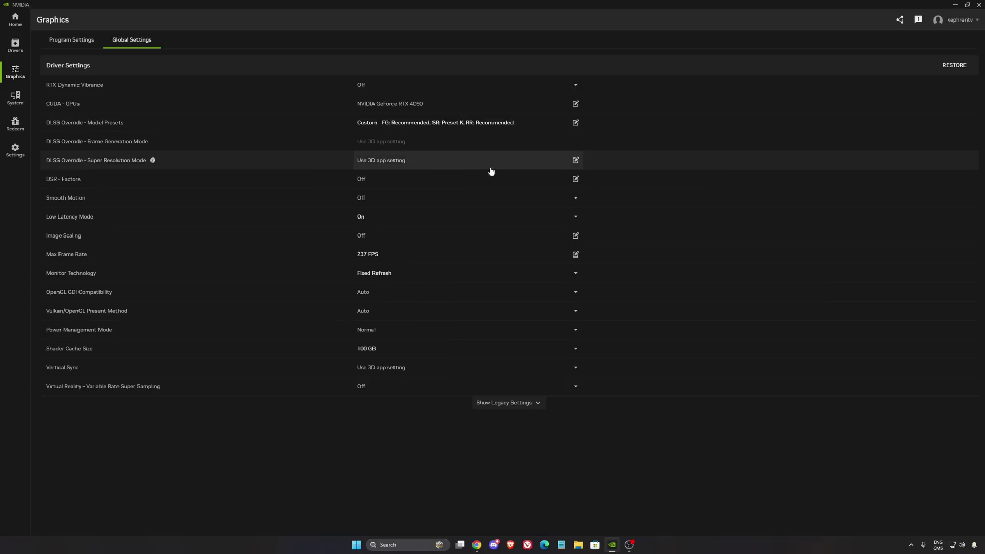
- Change the DLSS Super Resolution mode from Use 3D app setting to Performance (50%)
{"action": "left_click", "coordinate": [411, 161]}
{"action": "left_click", "coordinate": [455, 274]}
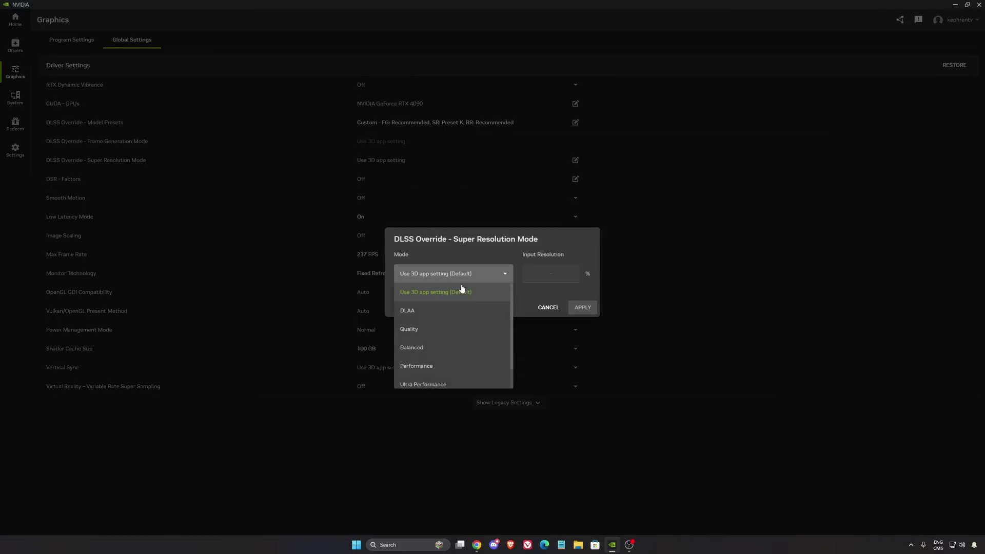
{"action": "scroll", "coordinate": [451, 333], "scroll_direction": "down", "scroll_amount": 1}
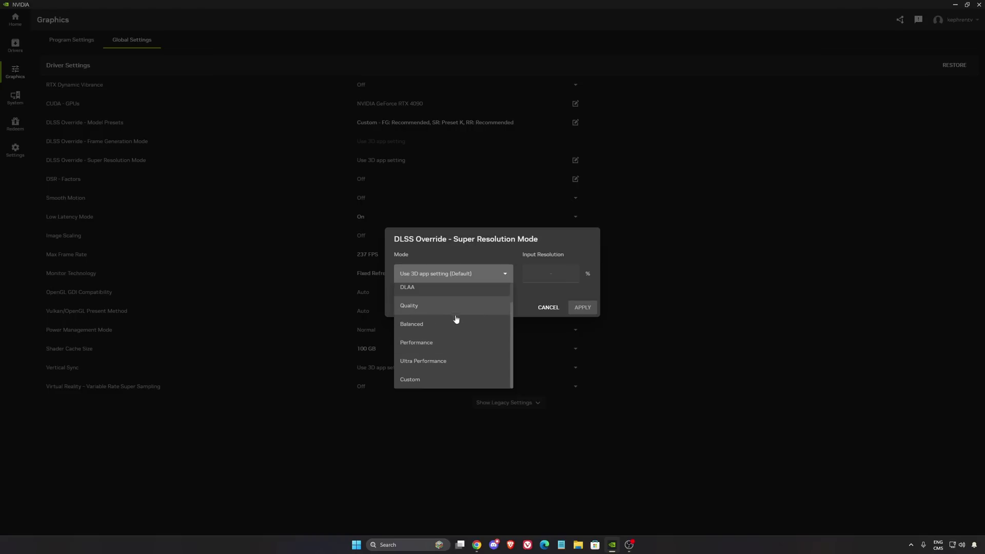
{"action": "left_click", "coordinate": [439, 342]}
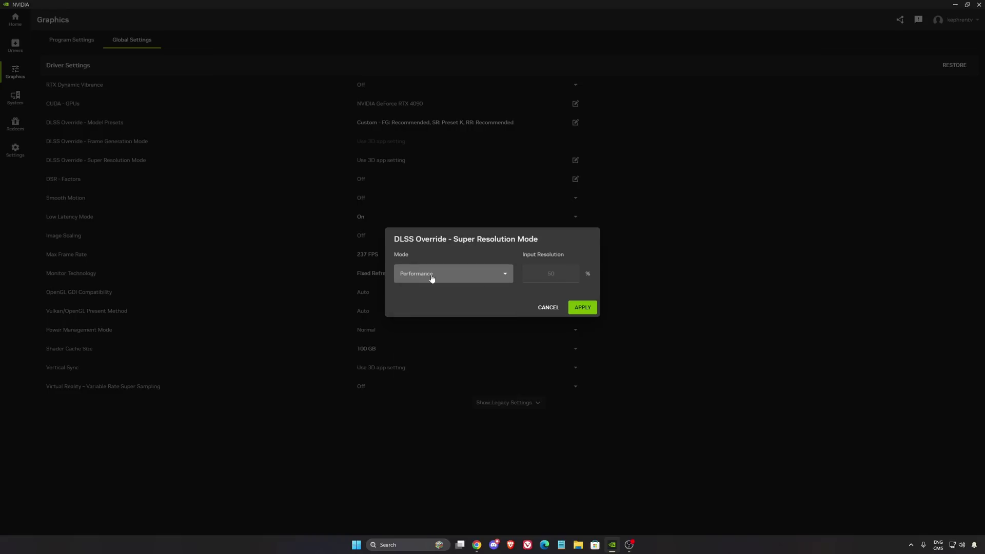
{"action": "left_click", "coordinate": [578, 308]}
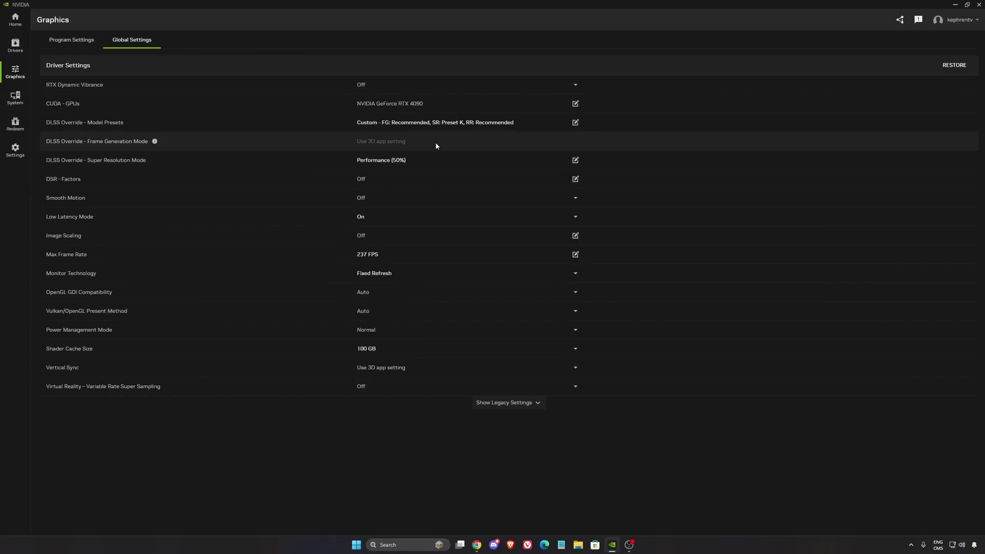
- Set the Super Resolution model preset to Preset M
{"action": "left_click", "coordinate": [450, 124]}
{"action": "left_click", "coordinate": [482, 281]}
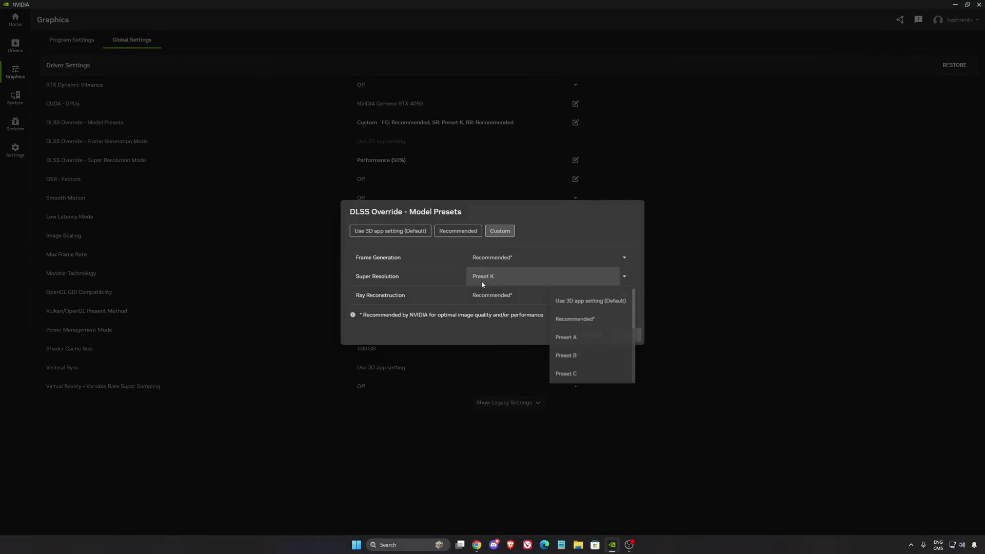
{"action": "scroll", "coordinate": [589, 351], "scroll_direction": "down", "scroll_amount": 5}
{"action": "left_click", "coordinate": [576, 378]}
{"action": "left_click", "coordinate": [635, 334]}
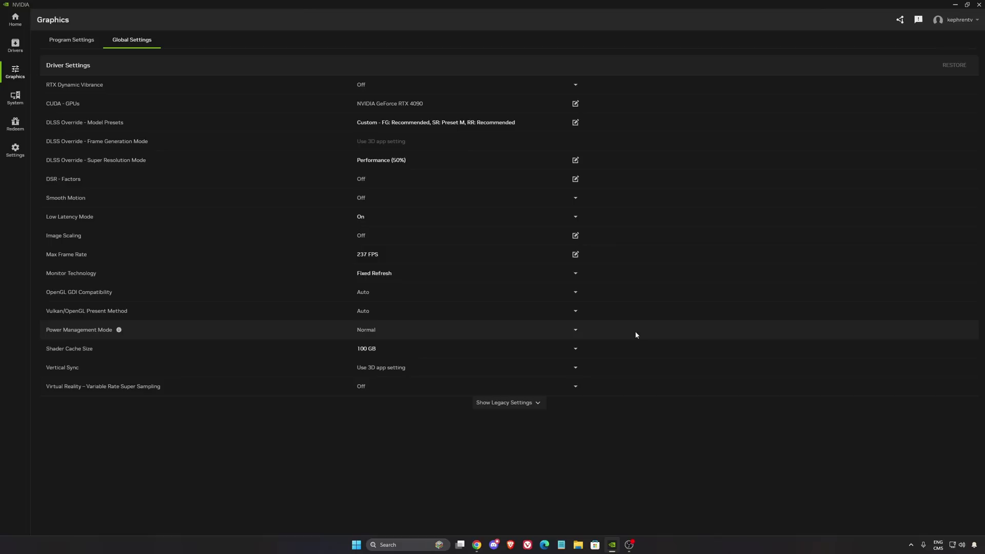
- Set the Super Resolution mode to Quality (67%)
{"action": "left_click", "coordinate": [574, 160]}
{"action": "left_click", "coordinate": [462, 277]}
{"action": "left_click", "coordinate": [430, 330]}
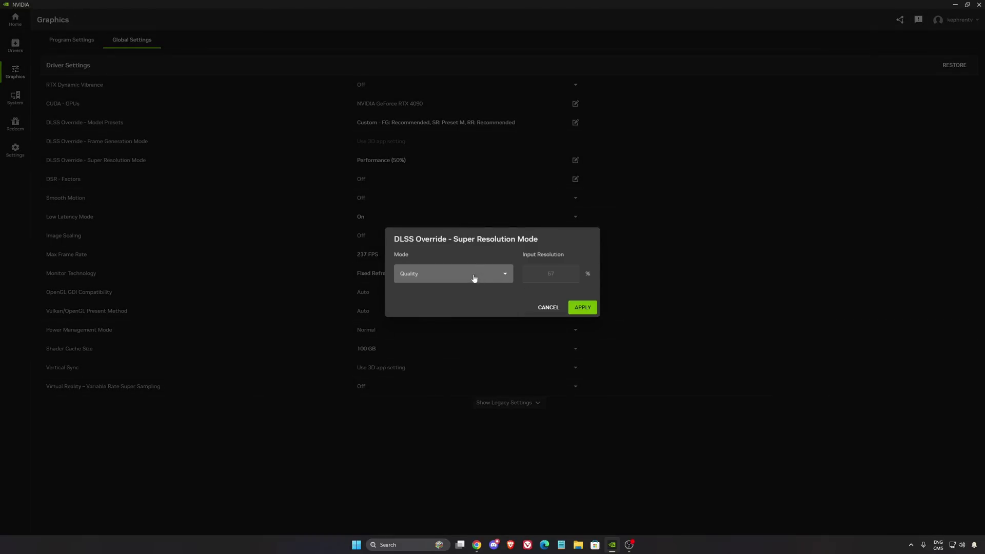
{"action": "left_click", "coordinate": [580, 308]}
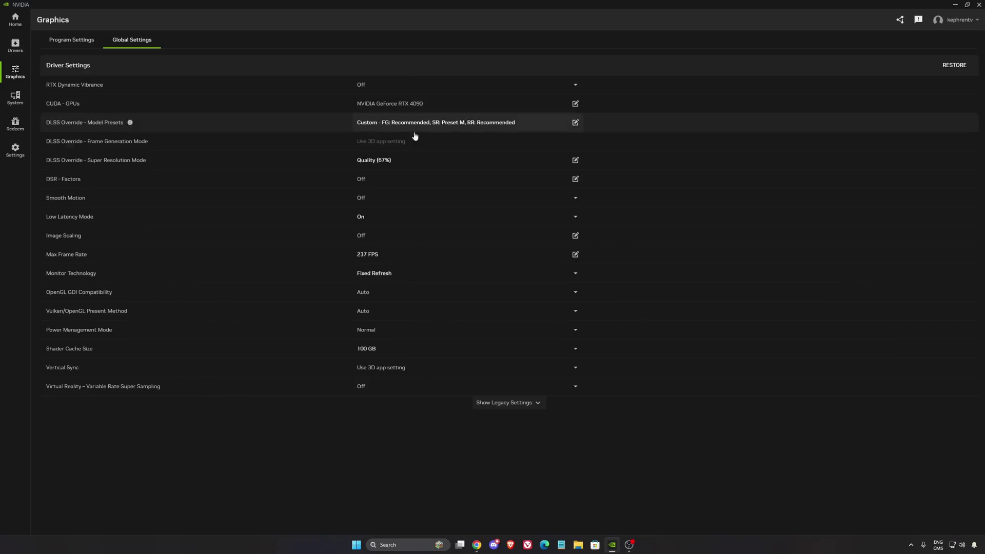
- Reset all three DLSS model presets to Recommended
{"action": "left_click", "coordinate": [473, 122]}
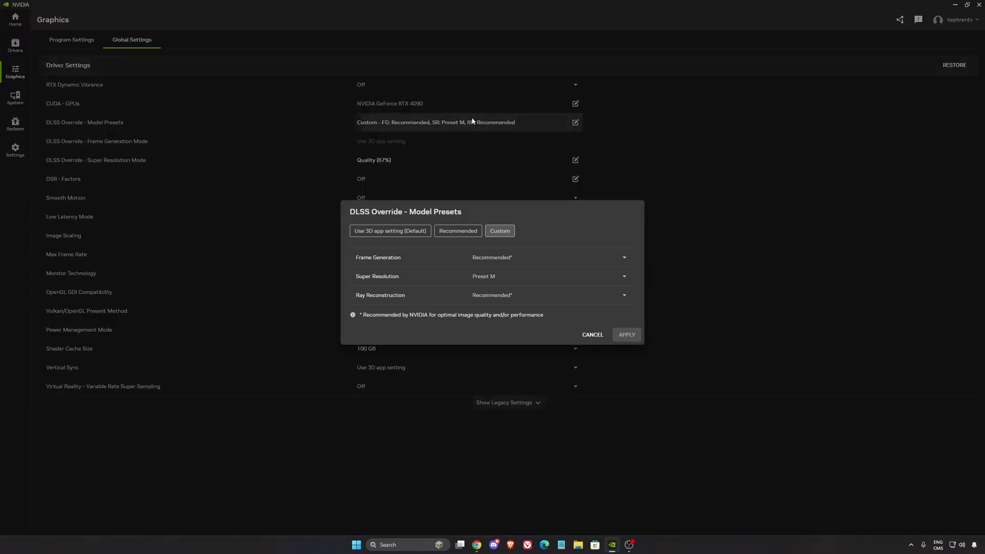
{"action": "left_click", "coordinate": [466, 232]}
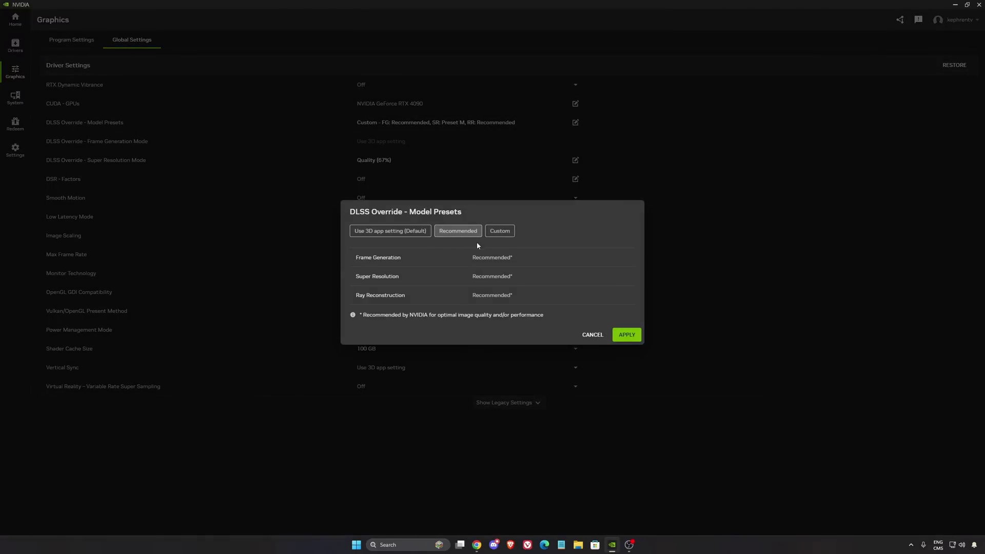
{"action": "left_click", "coordinate": [628, 337]}
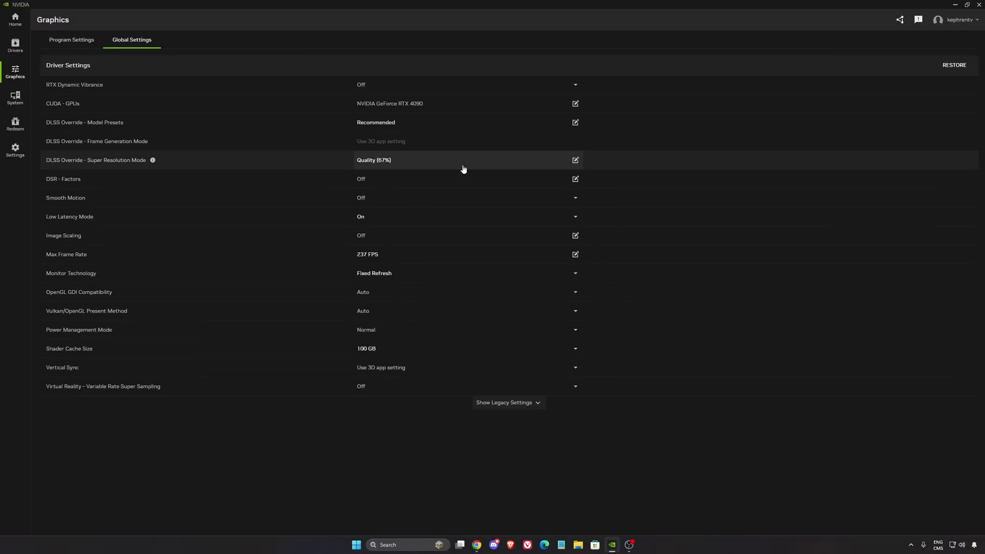
- Return the Super Resolution mode to Use 3D app setting (Default)
{"action": "left_click", "coordinate": [575, 161]}
{"action": "left_click", "coordinate": [421, 277]}
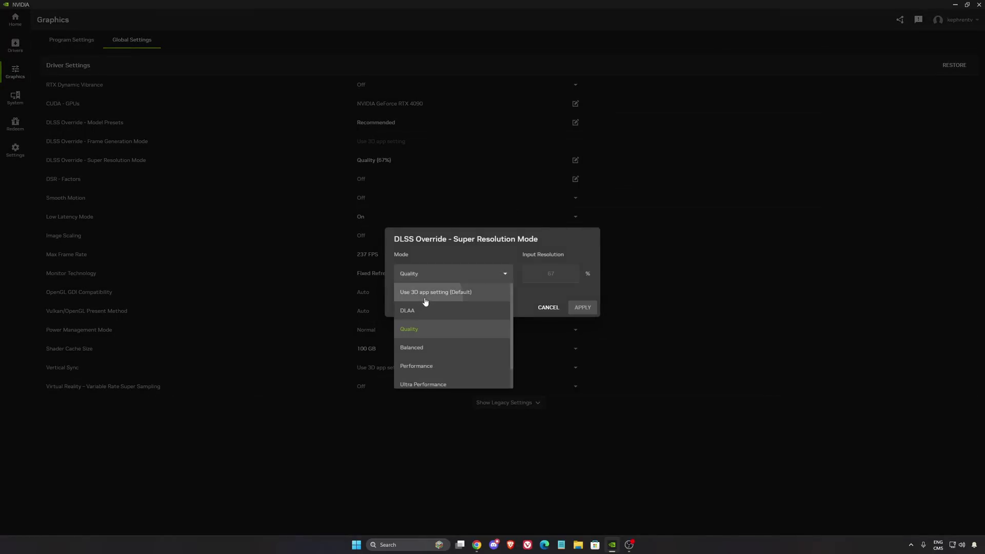
{"action": "left_click", "coordinate": [425, 295]}
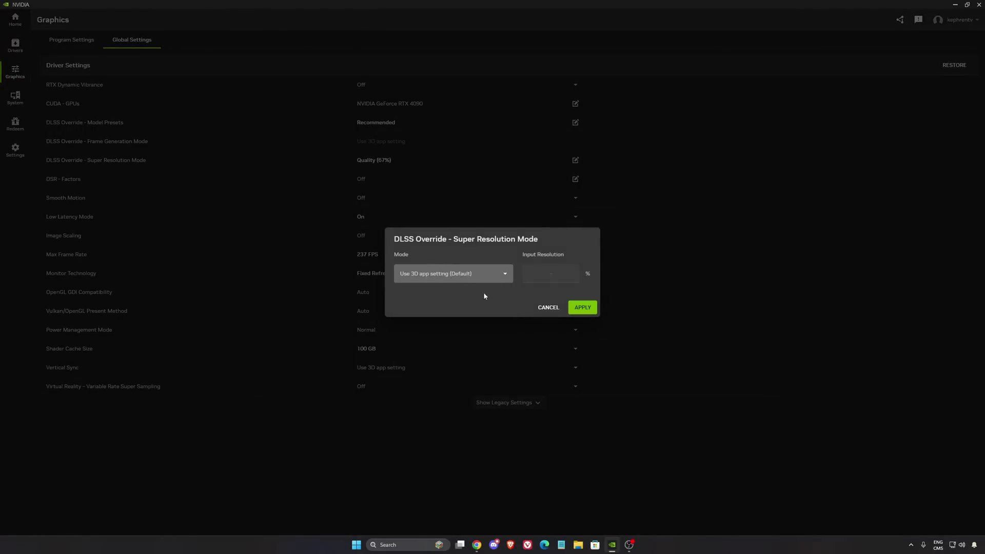
{"action": "left_click", "coordinate": [583, 307]}
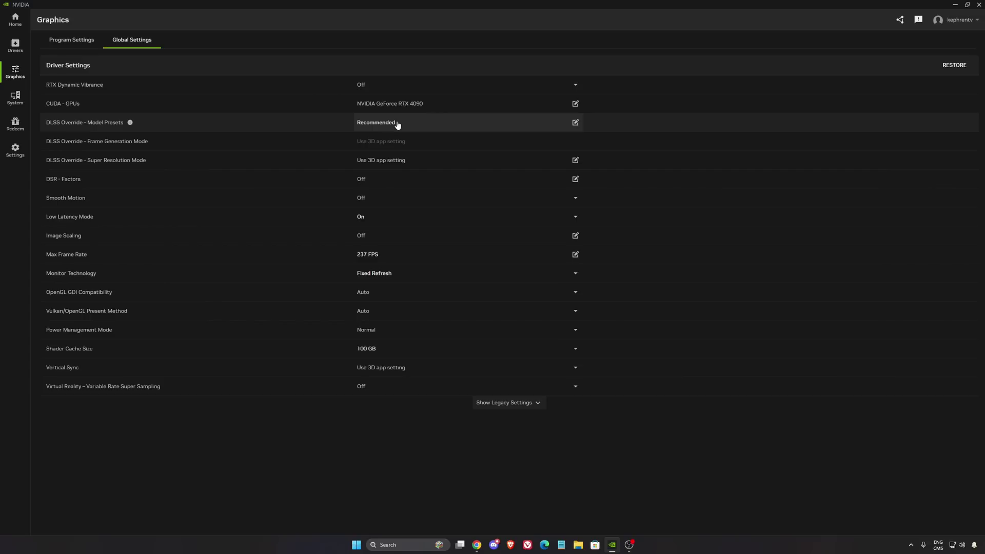
{"action": "left_click", "coordinate": [435, 127]}
{"action": "left_click", "coordinate": [595, 335]}
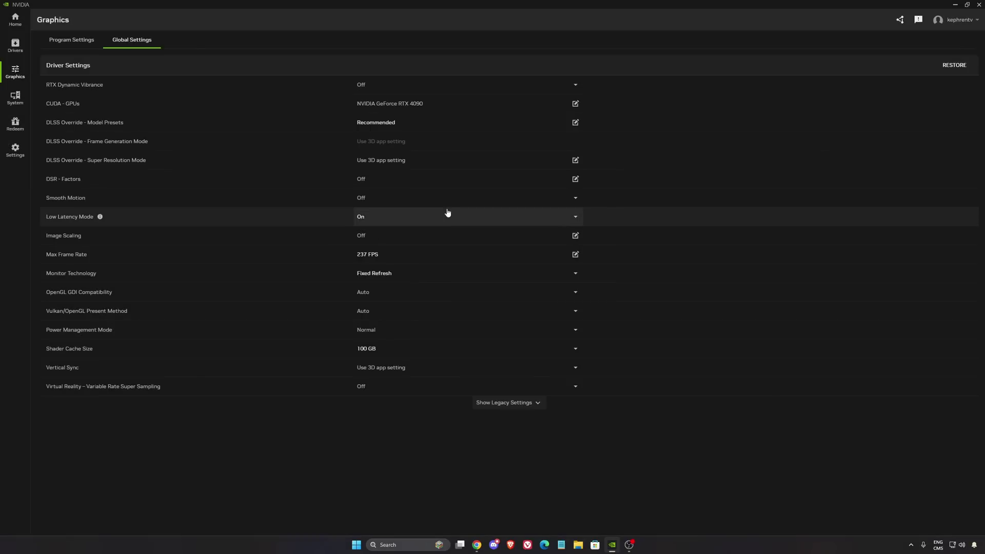